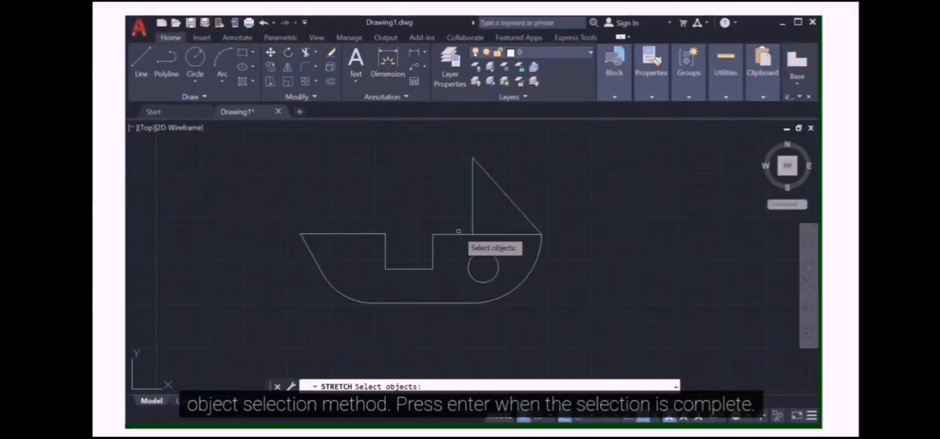
# Try to stretch the mast, sail line, front deck lines, circle and bow arc by 1000000,0,0 from the notch's front upper corner, and undo it
pyautogui.click(472, 212)
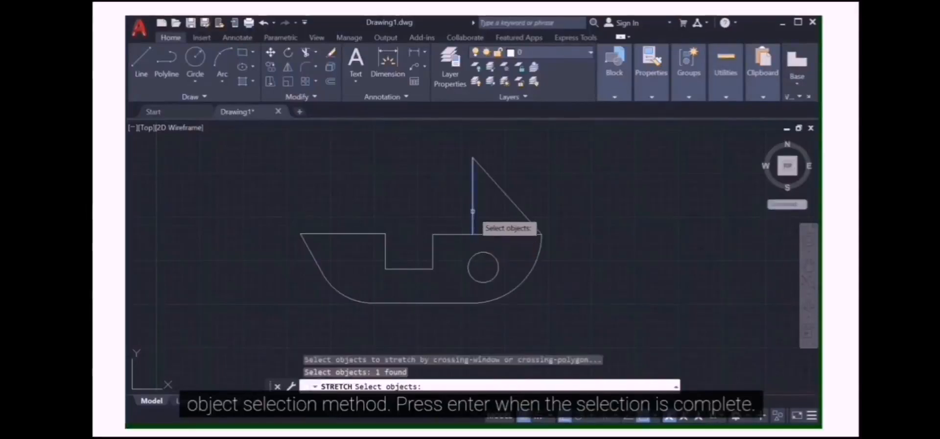
pyautogui.click(462, 234)
pyautogui.click(487, 233)
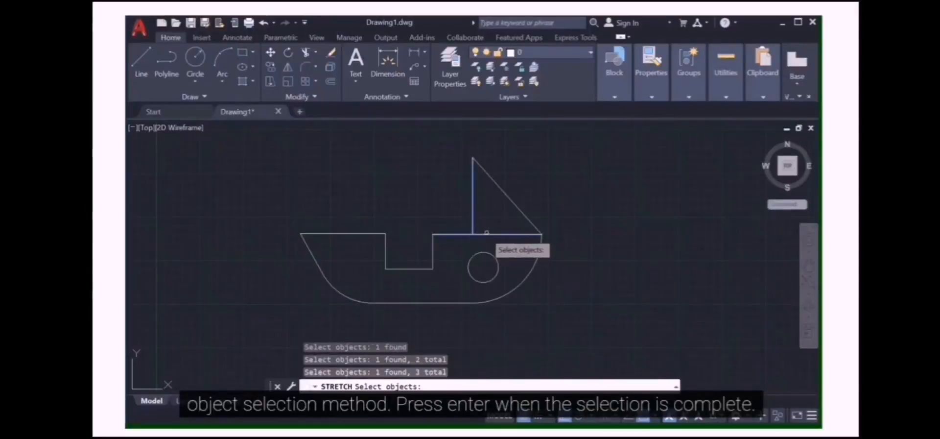
pyautogui.click(510, 210)
pyautogui.click(498, 261)
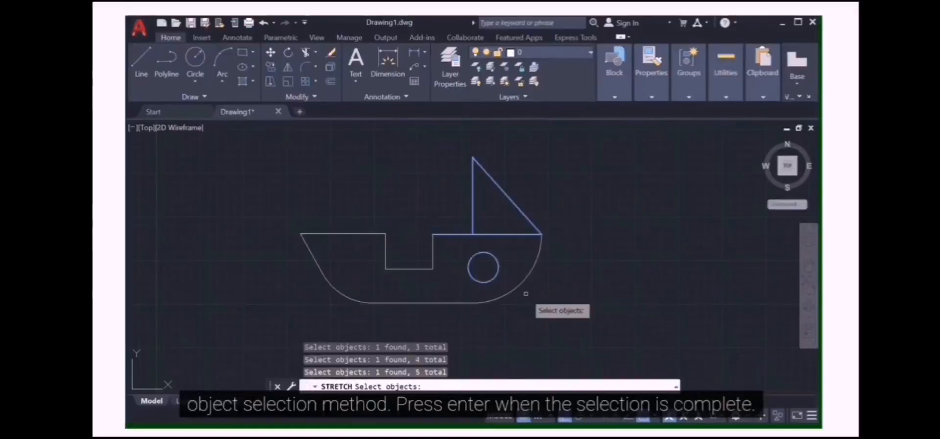
pyautogui.click(522, 281)
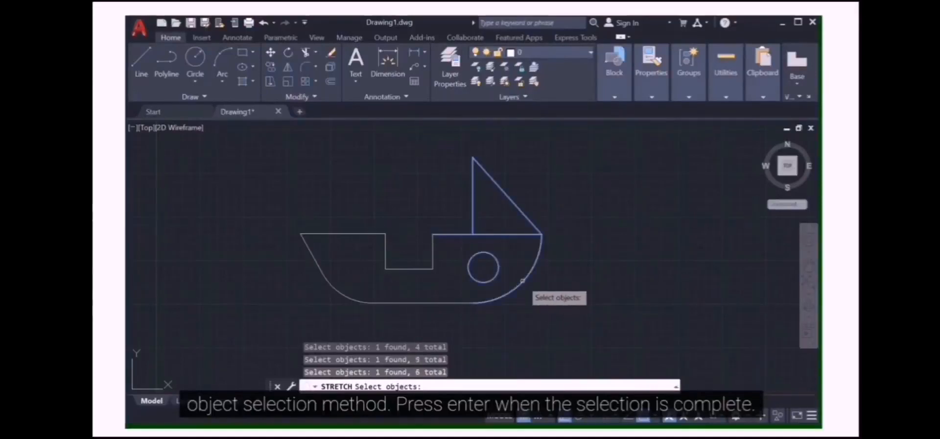
pyautogui.press('Return')
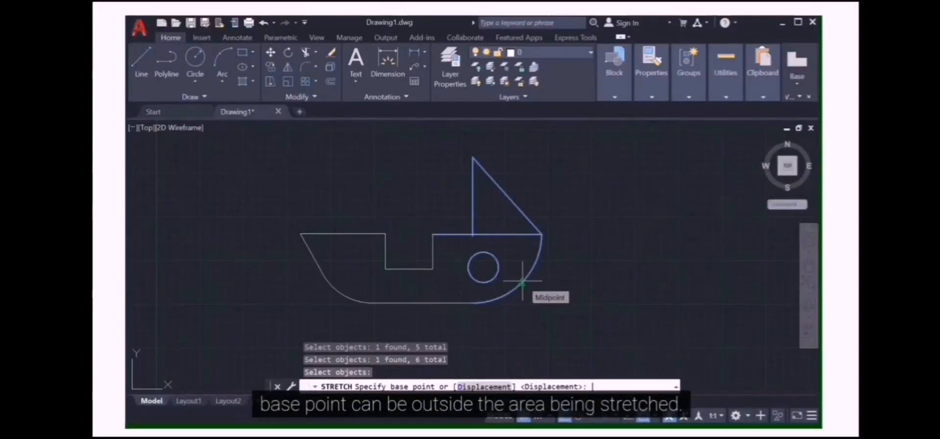
pyautogui.click(433, 235)
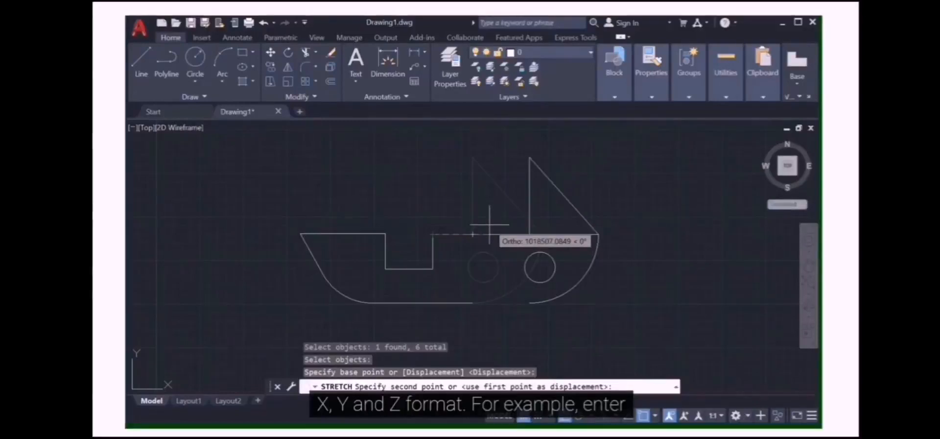
pyautogui.write('1')
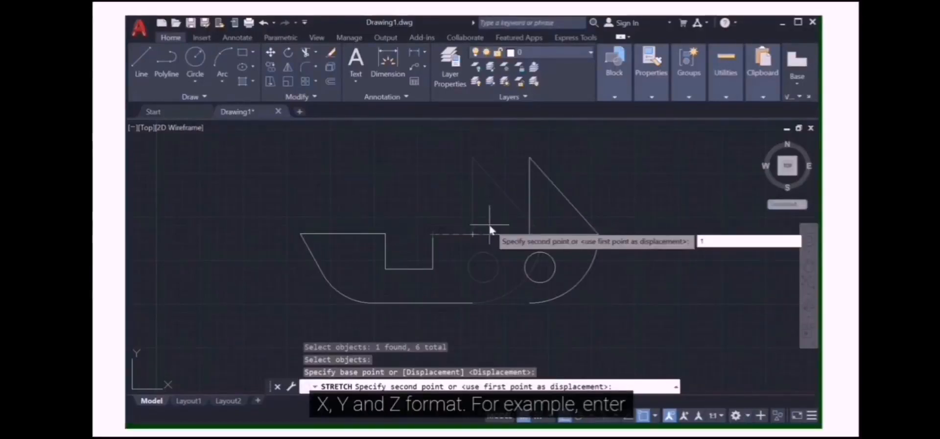
pyautogui.write('00000')
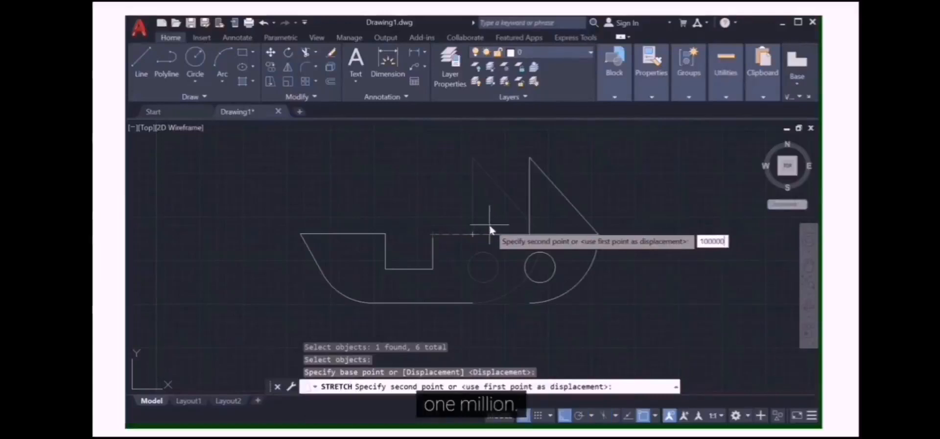
pyautogui.write('0')
pyautogui.press('Tab')
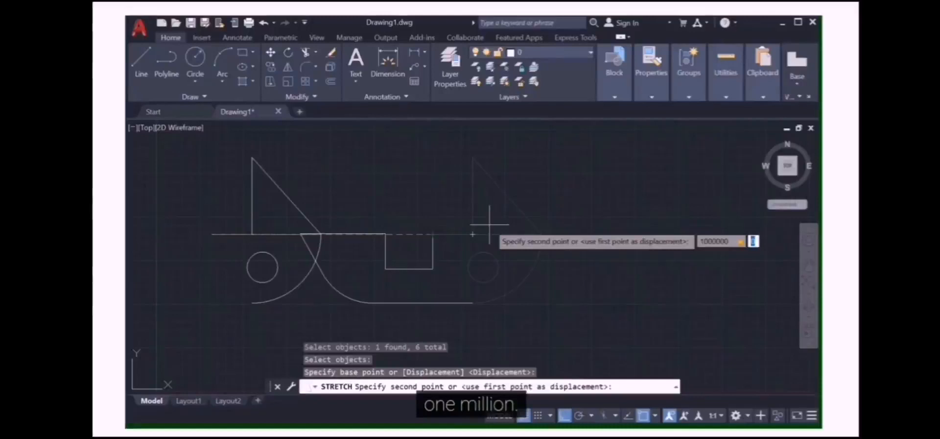
pyautogui.write('0')
pyautogui.press('Tab')
pyautogui.write('0')
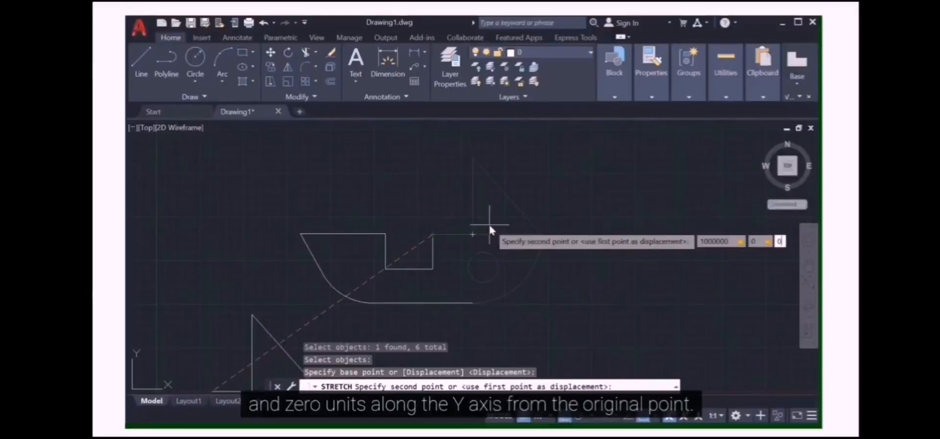
pyautogui.press('Return')
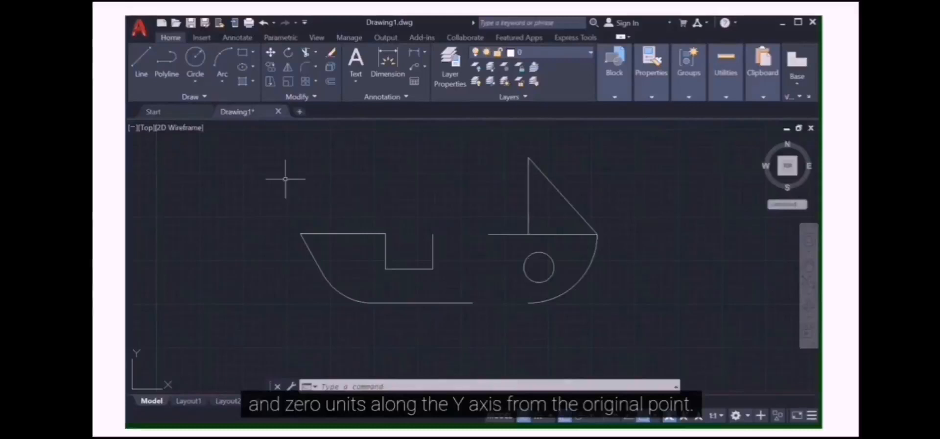
pyautogui.click(263, 23)
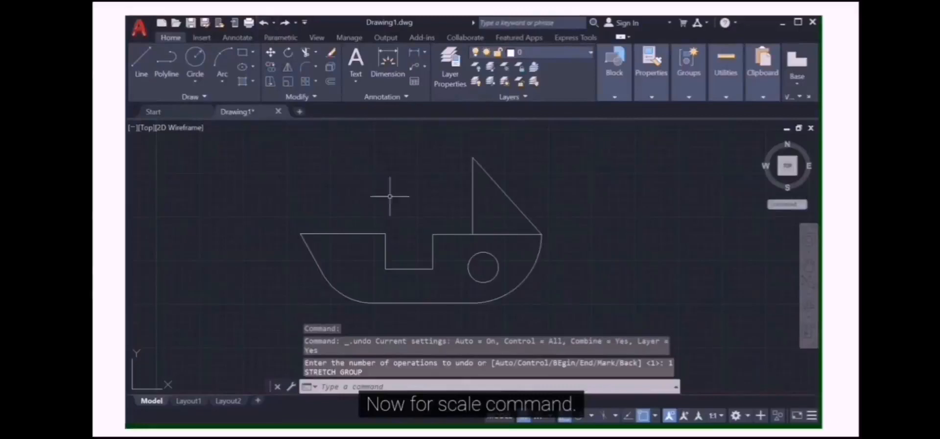
# Scale a copy of the mast, sail line, front deck lines, circle and bow arc by factor 2 from the notch's front upper corner
pyautogui.click(288, 83)
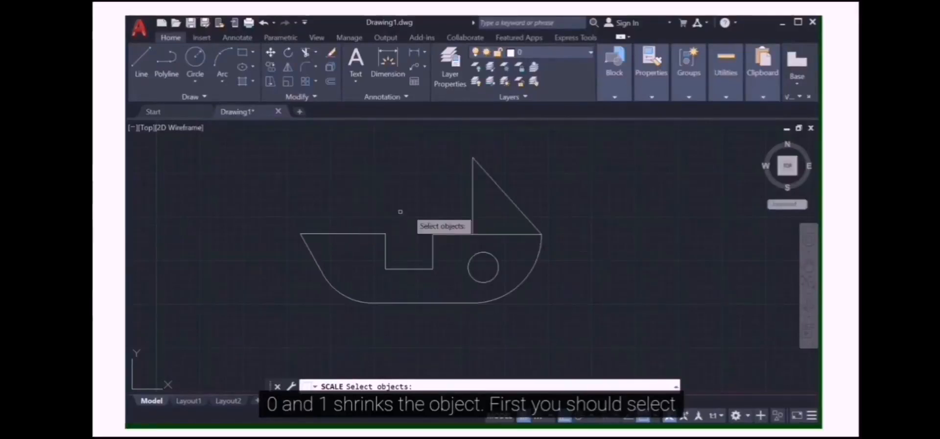
pyautogui.click(473, 201)
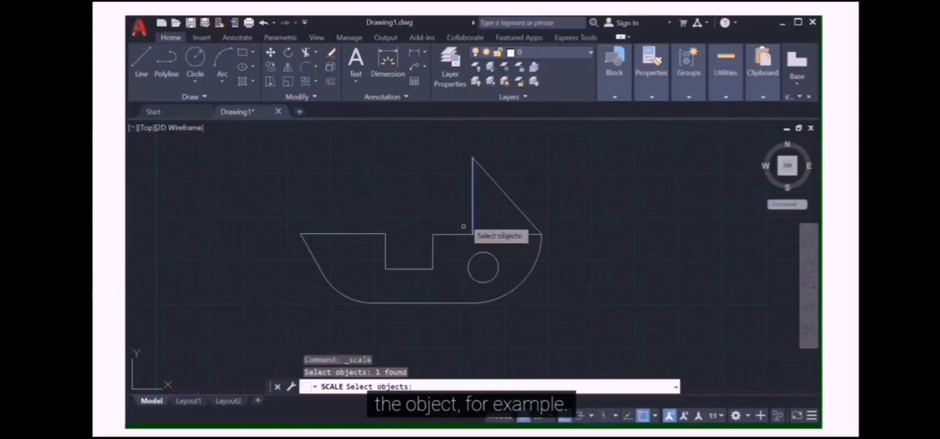
pyautogui.click(463, 234)
pyautogui.click(484, 234)
pyautogui.click(509, 197)
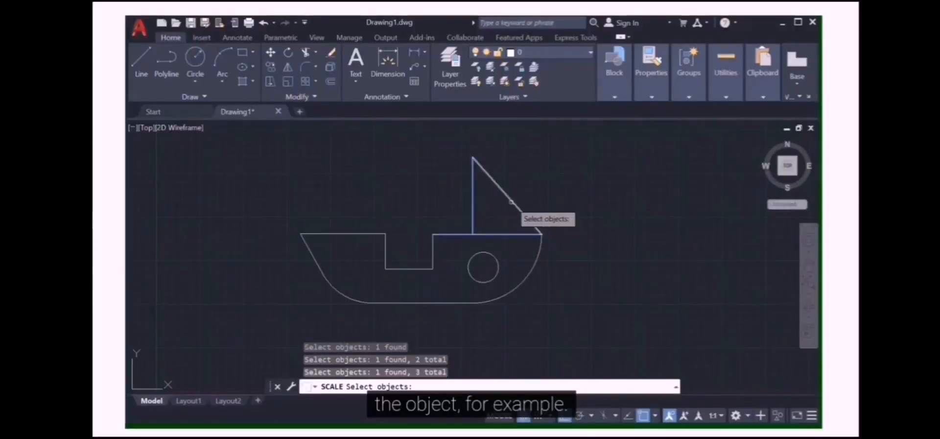
pyautogui.click(498, 261)
pyautogui.click(525, 282)
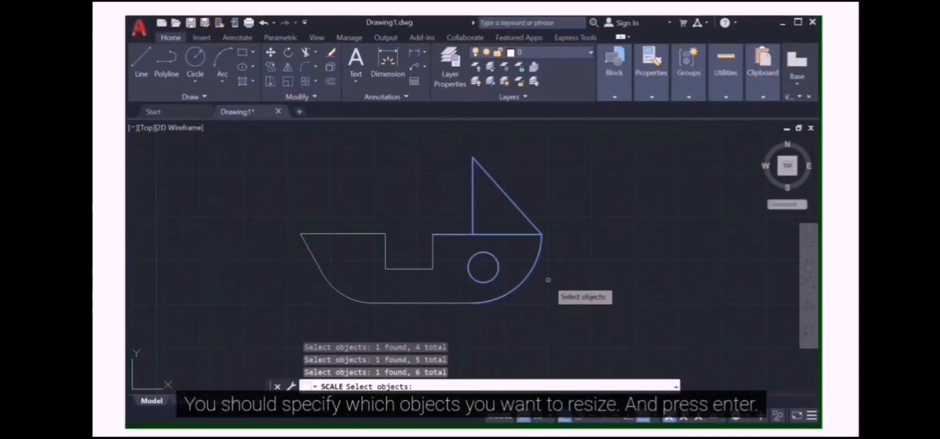
pyautogui.press('Return')
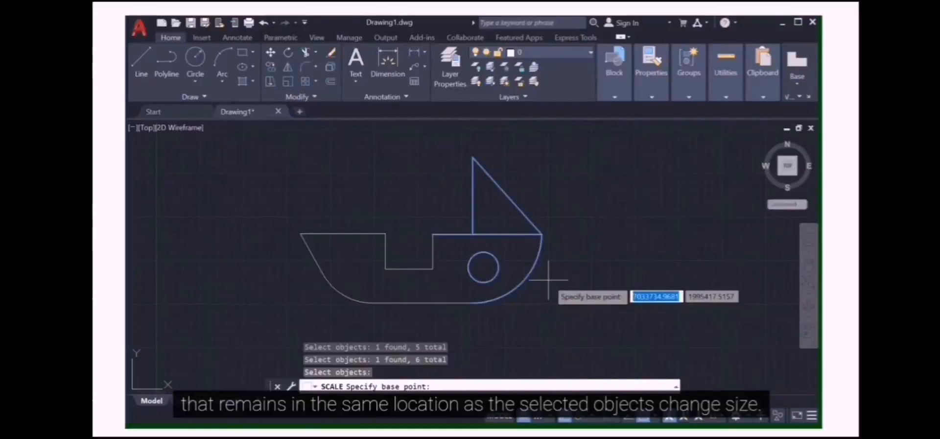
pyautogui.click(433, 234)
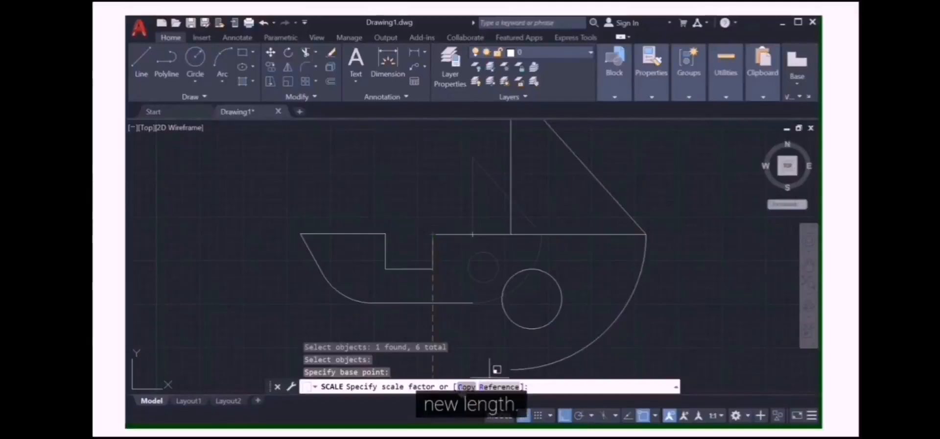
pyautogui.click(466, 386)
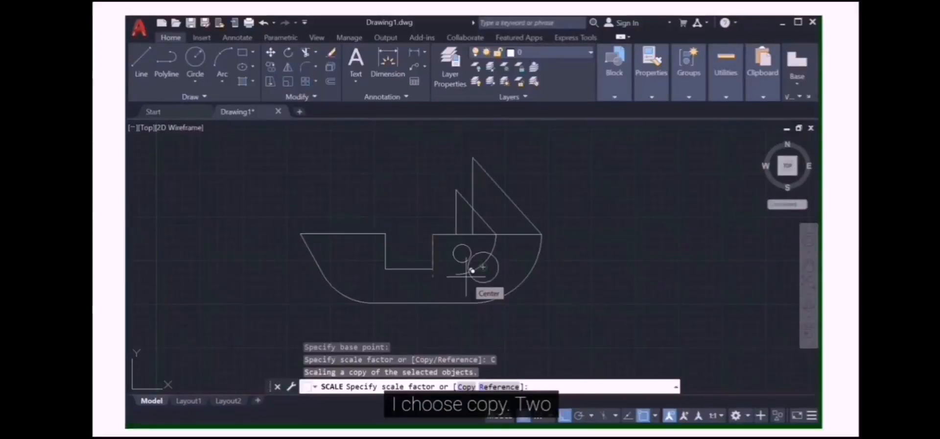
pyautogui.write('2')
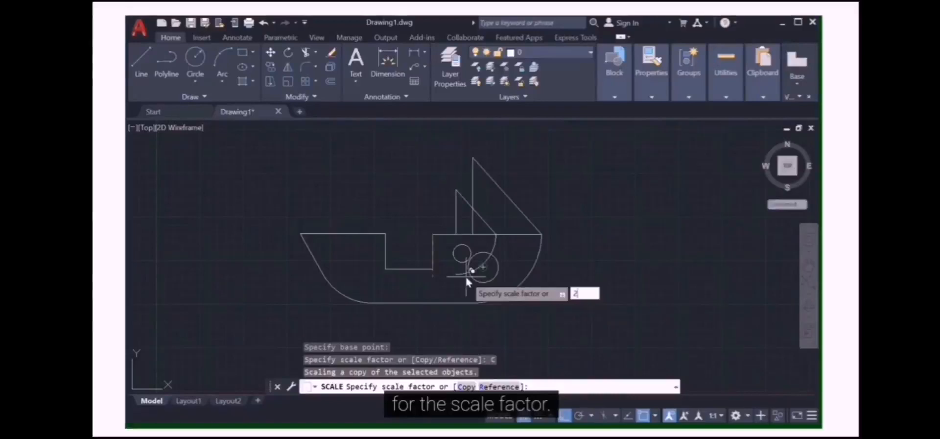
pyautogui.press('Return')
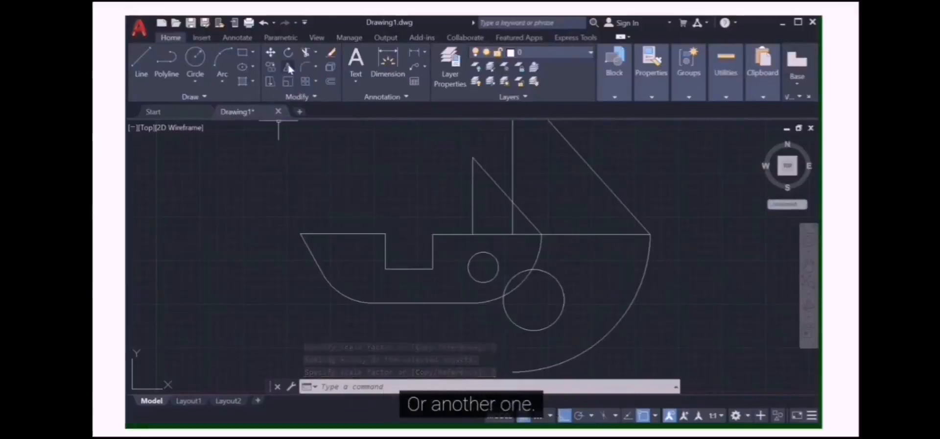
# Scale the original mast, deck line, sail line, bow arc and small circle by factor 0.5 from the notch's front upper corner
pyautogui.click(288, 82)
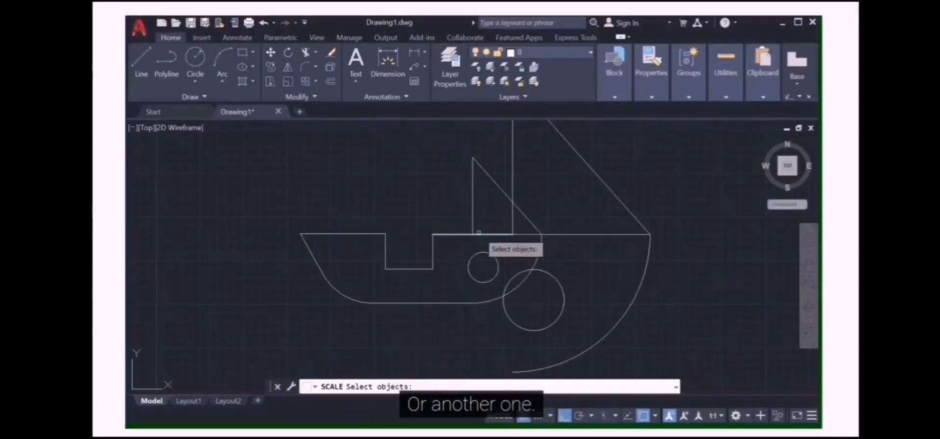
pyautogui.click(473, 226)
pyautogui.click(469, 233)
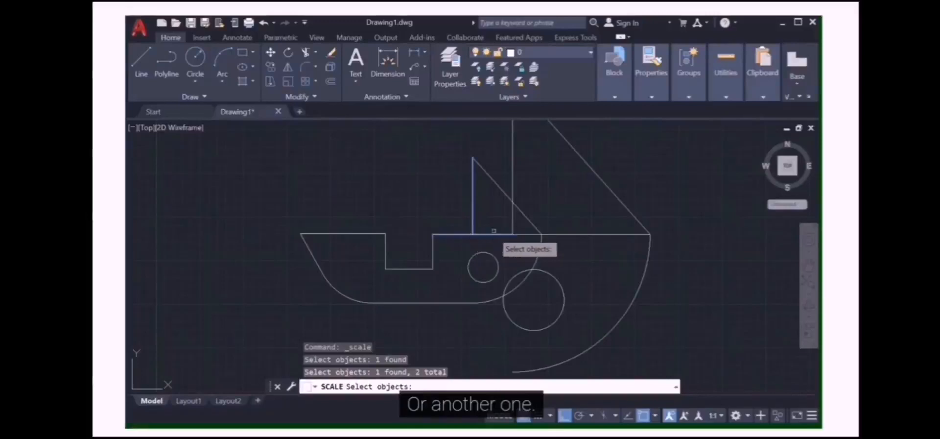
pyautogui.click(499, 186)
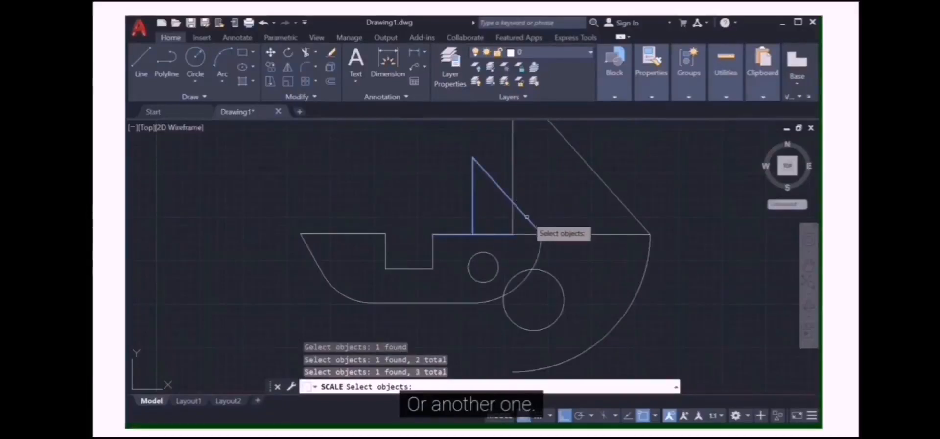
pyautogui.click(539, 255)
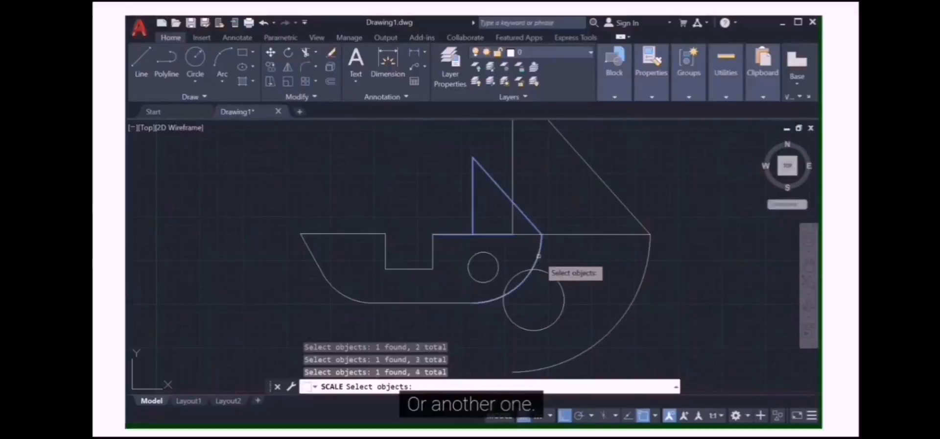
pyautogui.click(496, 260)
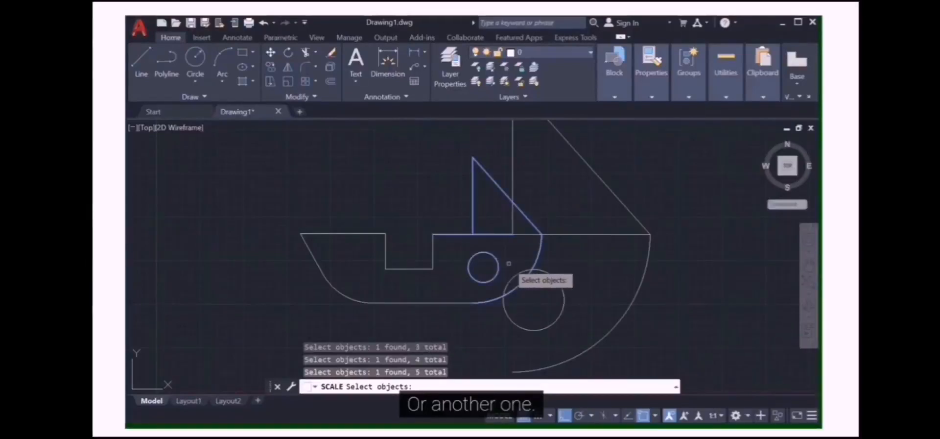
pyautogui.press('Return')
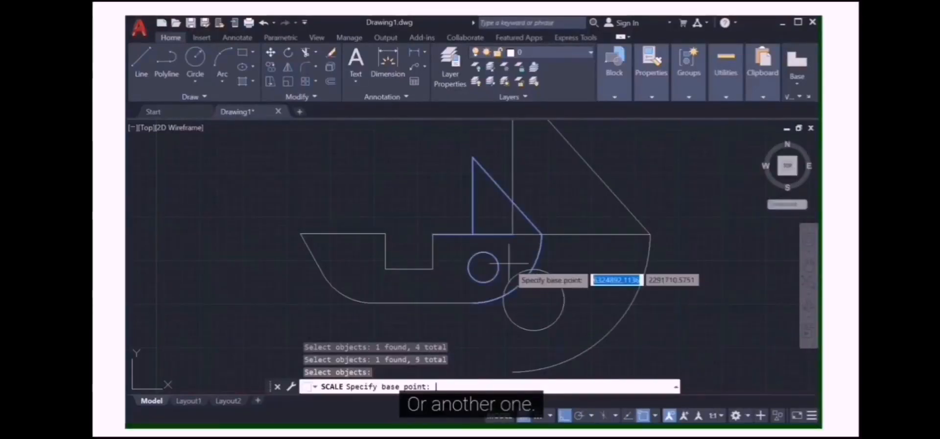
pyautogui.click(433, 234)
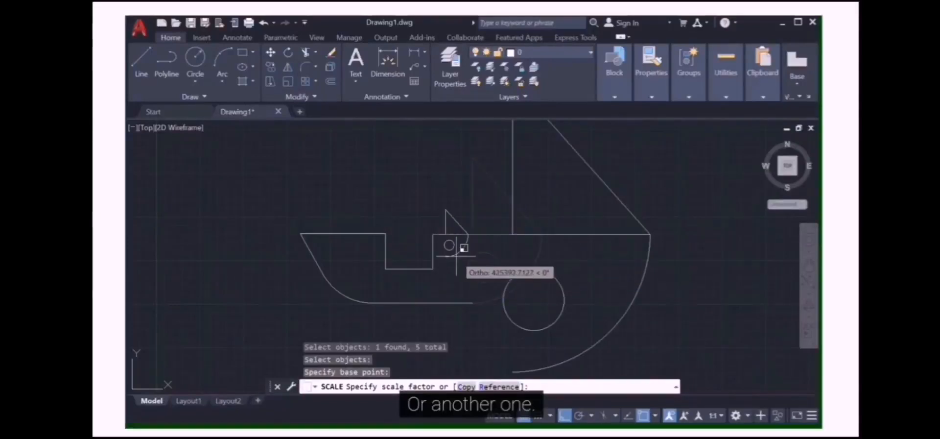
pyautogui.write('0.5')
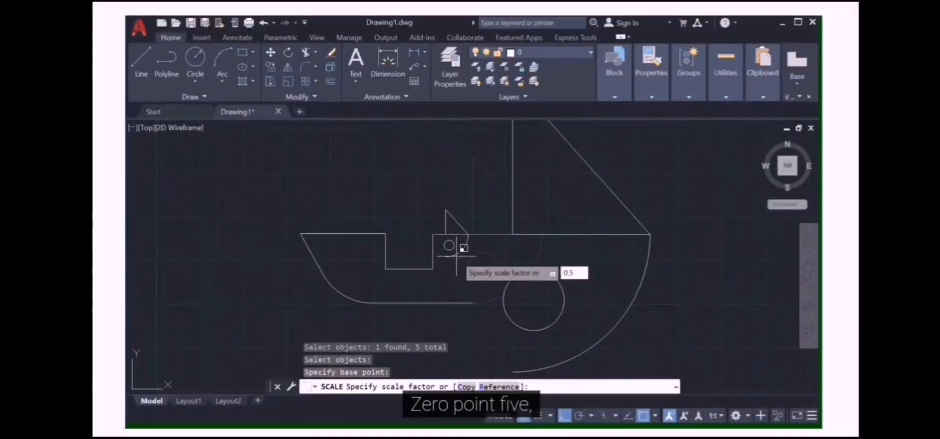
pyautogui.press('Return')
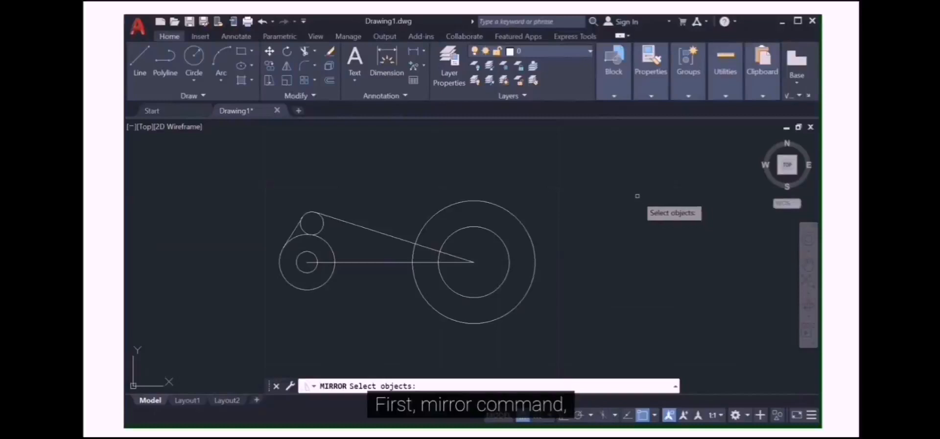
# Mirror the small upper-left circle and its two tangent lines about the horizontal centre line, keeping the source objects
pyautogui.click(286, 66)
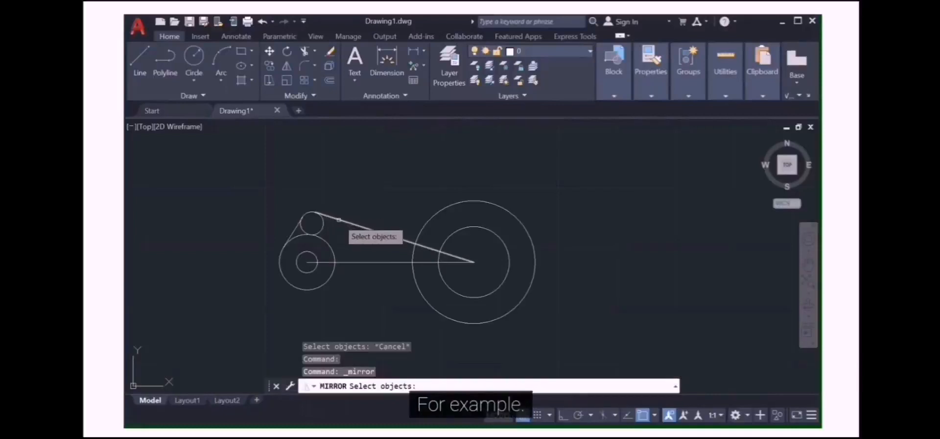
pyautogui.click(323, 223)
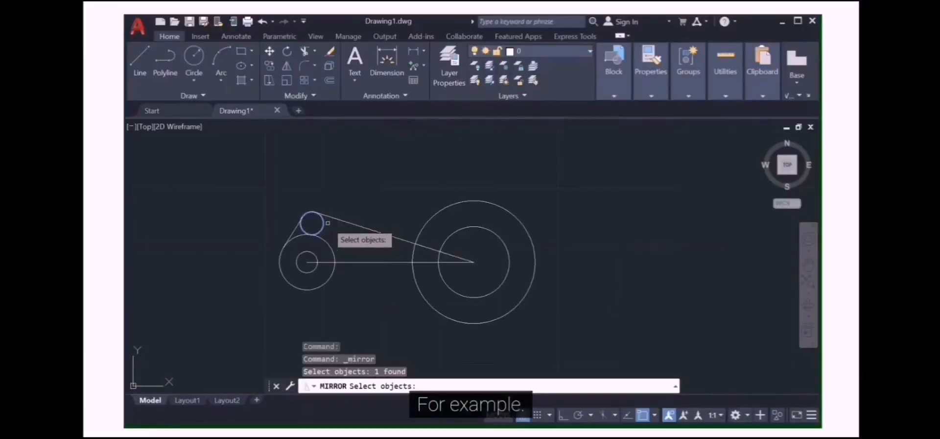
pyautogui.click(337, 219)
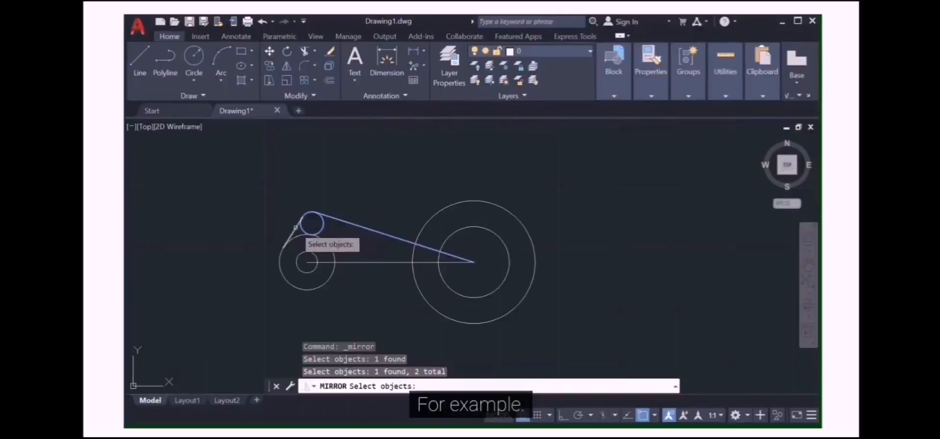
pyautogui.click(293, 231)
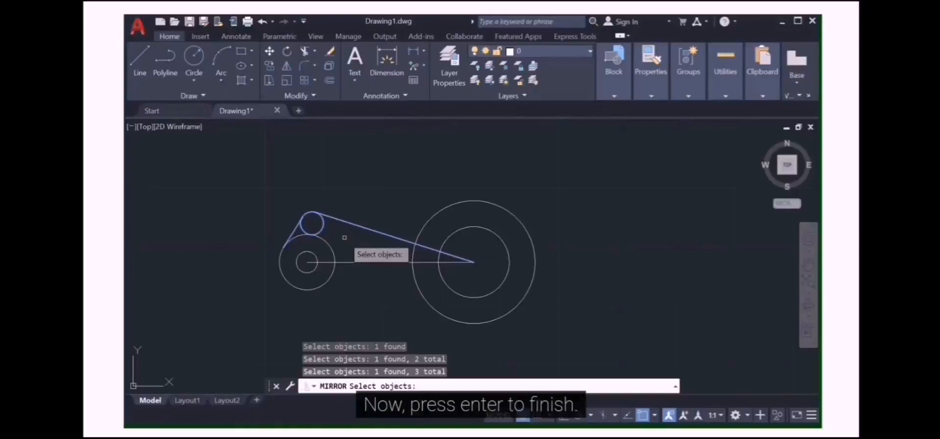
pyautogui.press('Return')
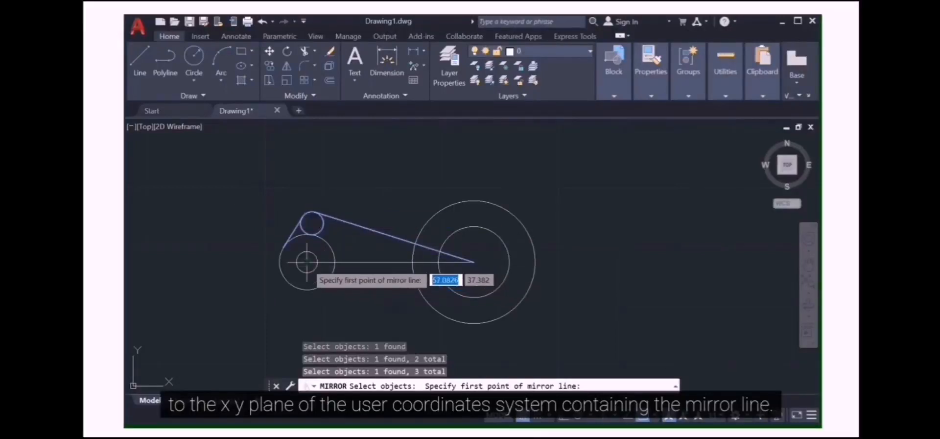
pyautogui.click(474, 262)
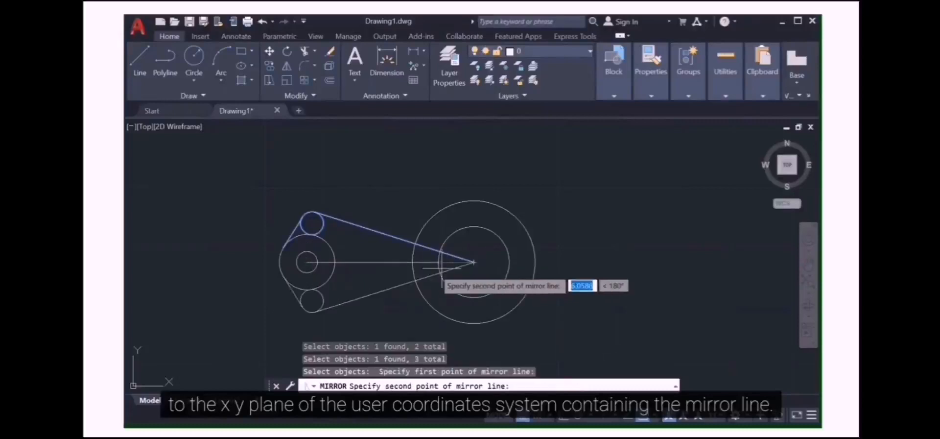
pyautogui.click(307, 262)
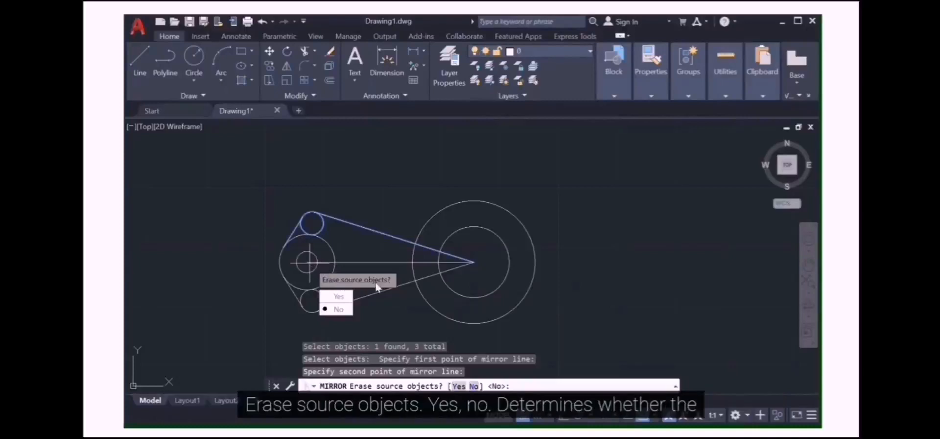
pyautogui.click(338, 309)
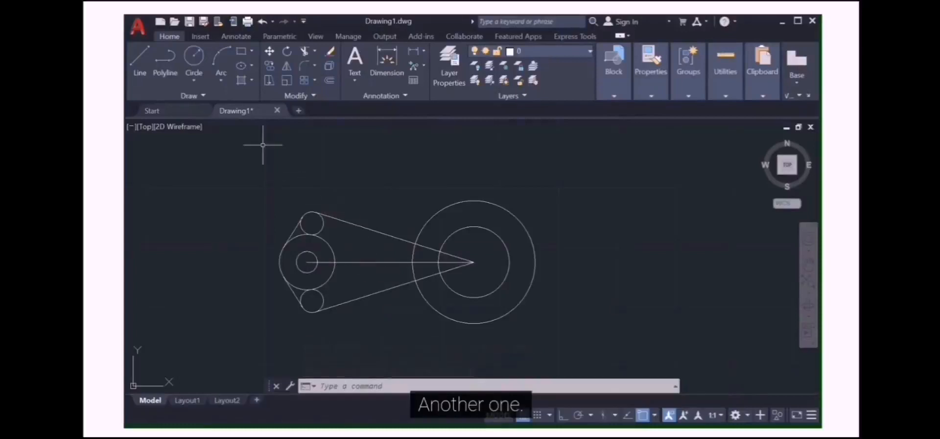
# Mirror the whole left arm about a vertical line through the large circles' centre with Ortho on, keeping the source objects
pyautogui.click(287, 66)
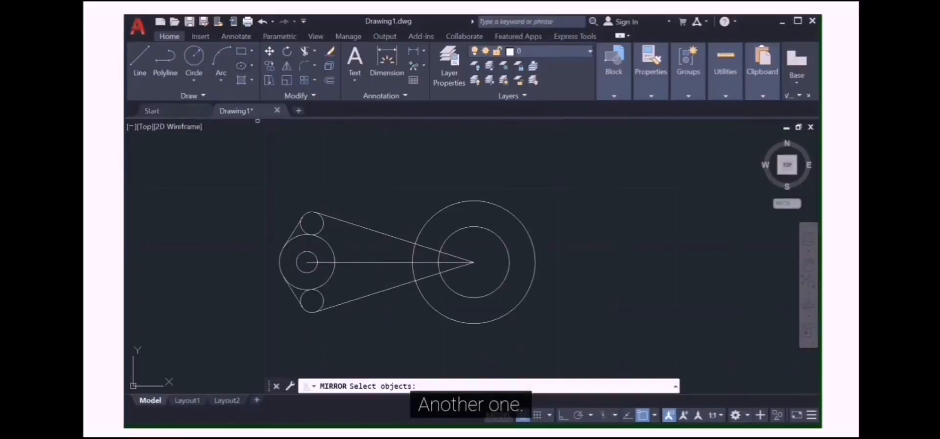
pyautogui.click(354, 224)
pyautogui.click(318, 225)
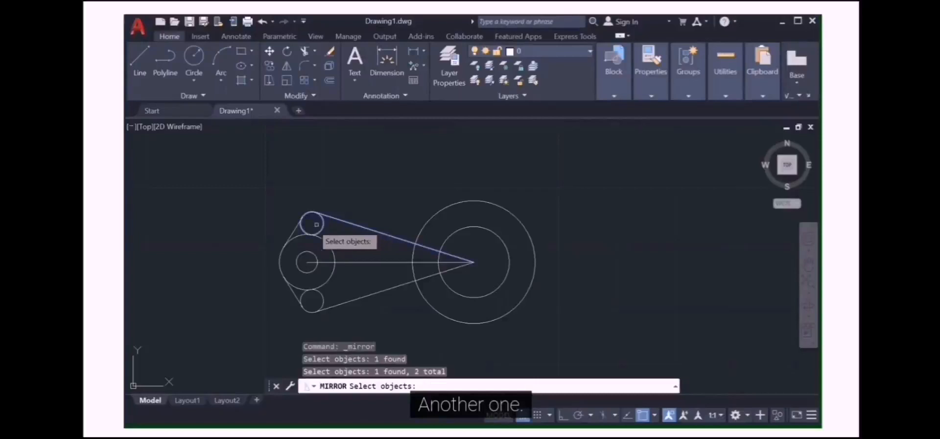
pyautogui.click(294, 239)
pyautogui.click(296, 241)
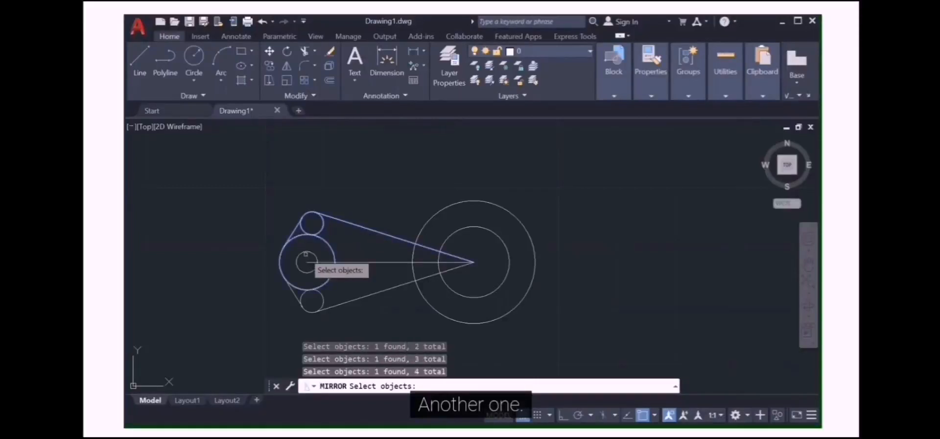
pyautogui.click(311, 253)
pyautogui.moveTo(367, 254)
pyautogui.mouseDown()
pyautogui.moveTo(344, 310)
pyautogui.moveTo(356, 306)
pyautogui.mouseUp()
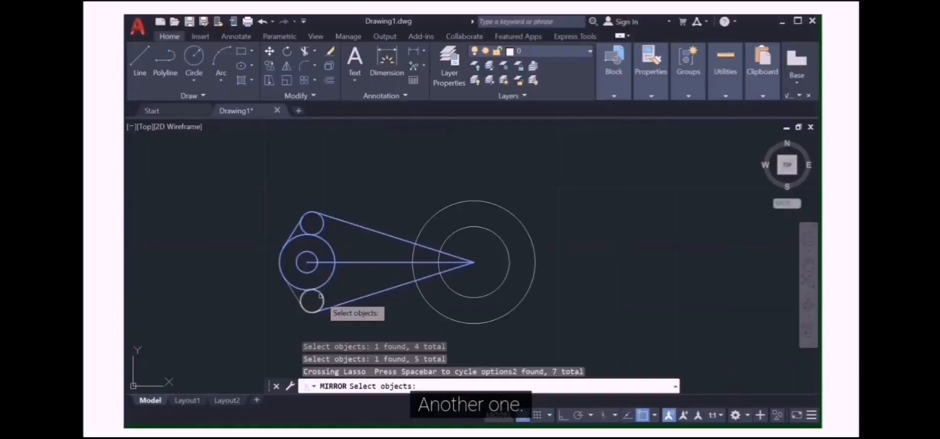
pyautogui.click(294, 296)
pyautogui.click(292, 292)
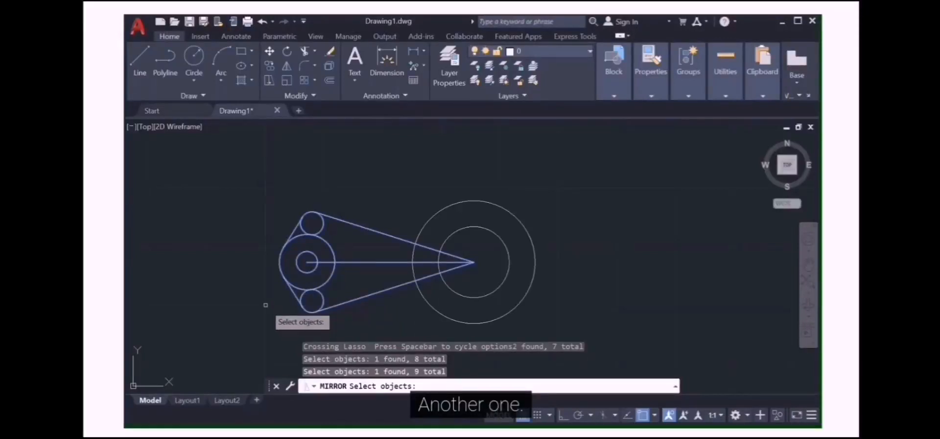
pyautogui.press('Return')
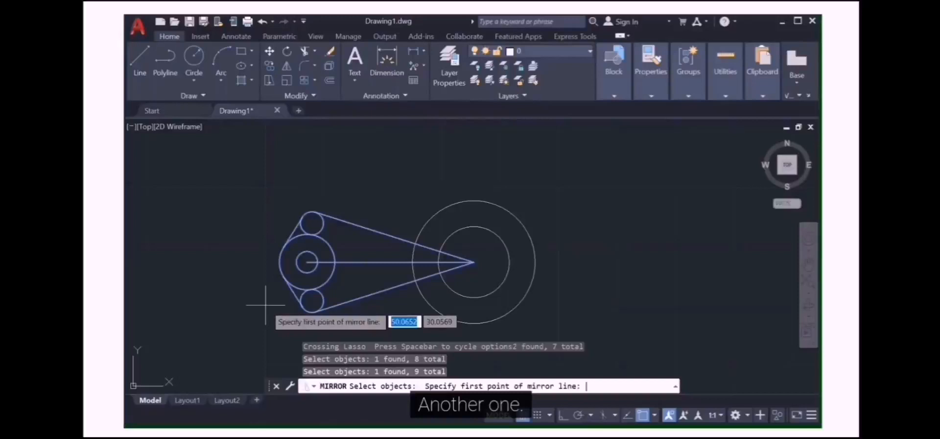
pyautogui.click(473, 262)
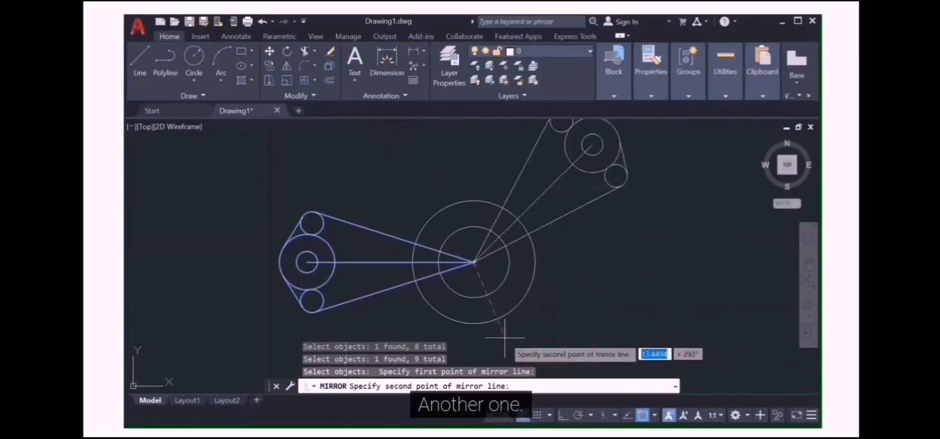
pyautogui.click(564, 415)
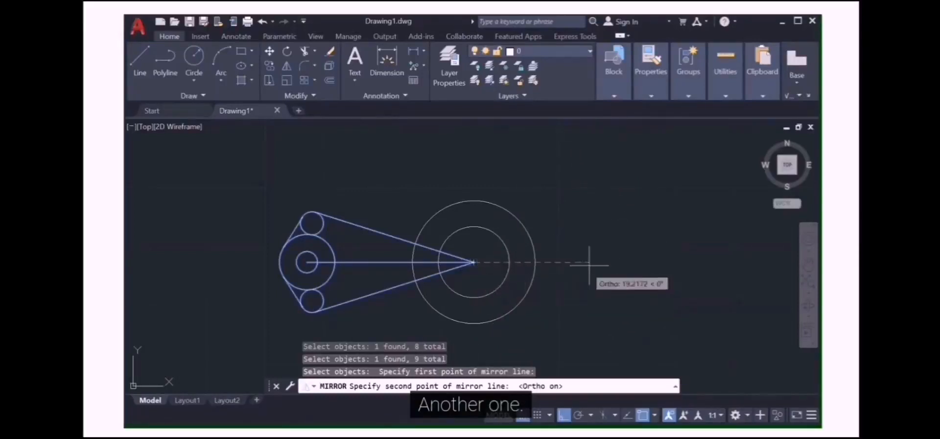
pyautogui.click(491, 352)
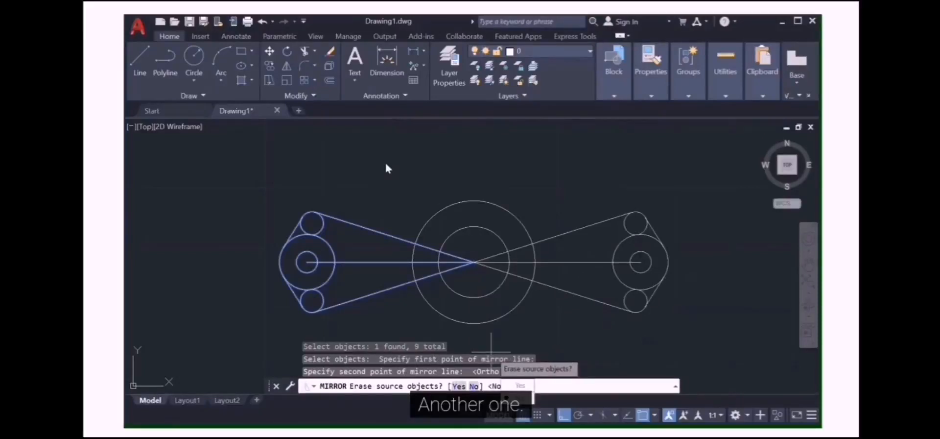
pyautogui.moveTo(383, 16)
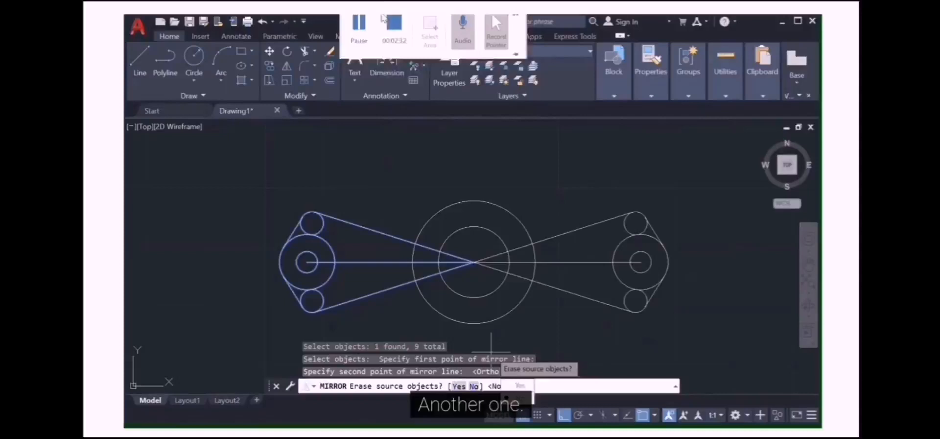
pyautogui.click(366, 38)
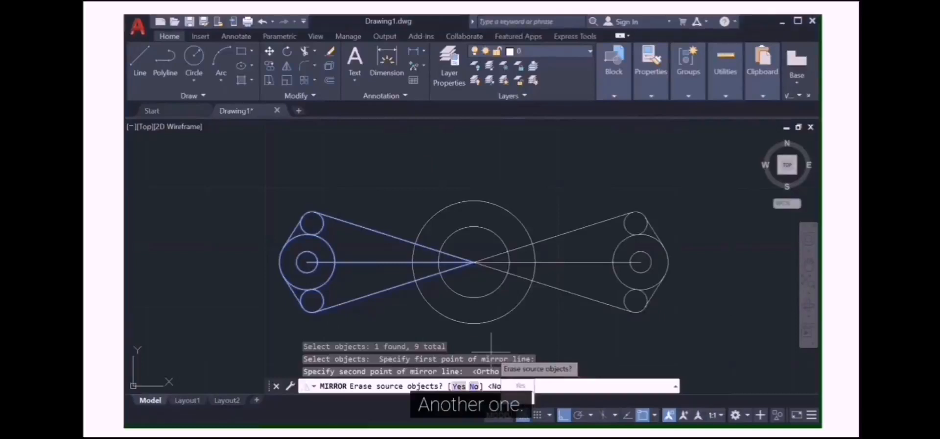
pyautogui.write('n')
pyautogui.press('Return')
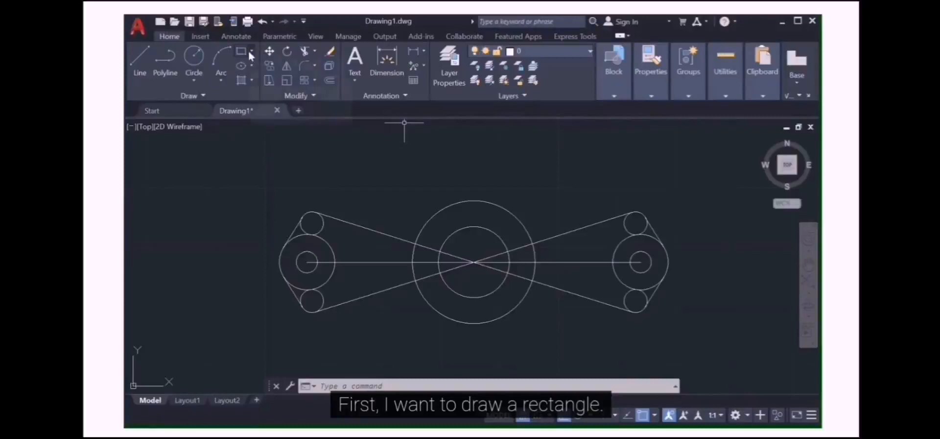
# Draw a wide rectangle in the empty space above the right arm
pyautogui.click(245, 67)
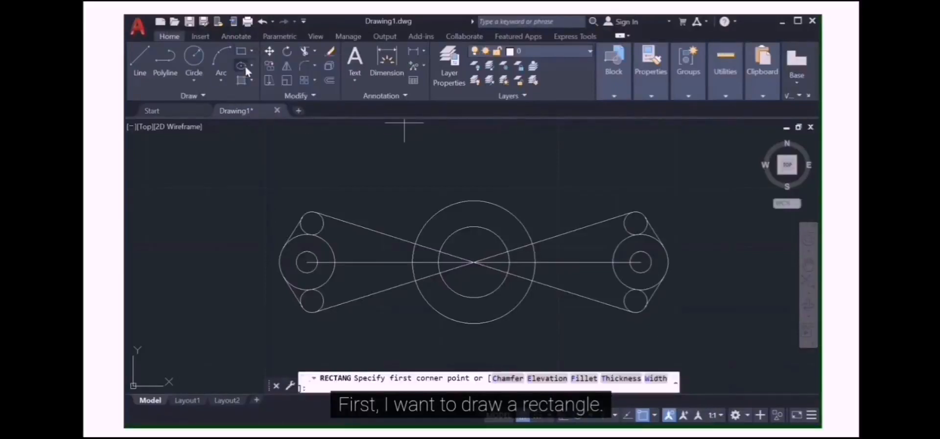
pyautogui.click(590, 154)
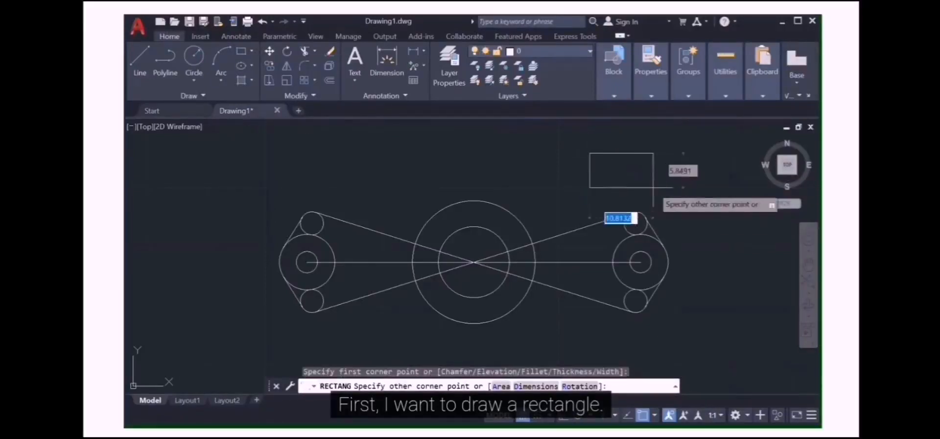
pyautogui.click(675, 186)
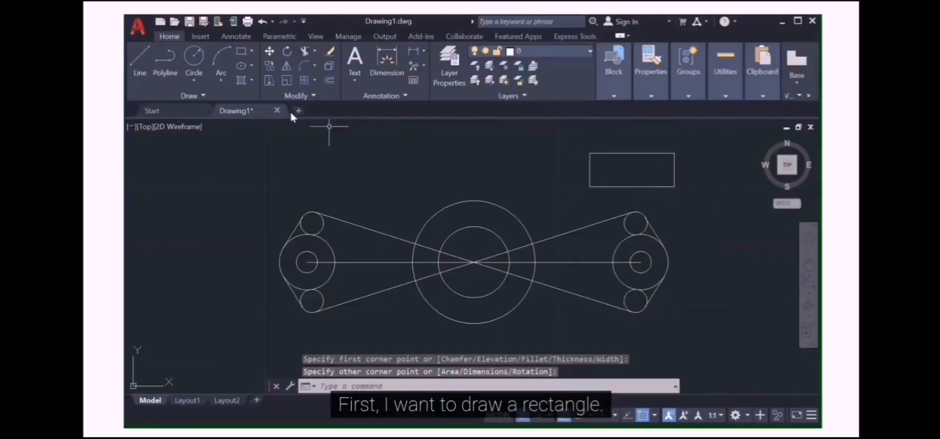
# Draw a 6-sided polygon circumscribed about a circle, centred above the large concentric circles
pyautogui.click(251, 51)
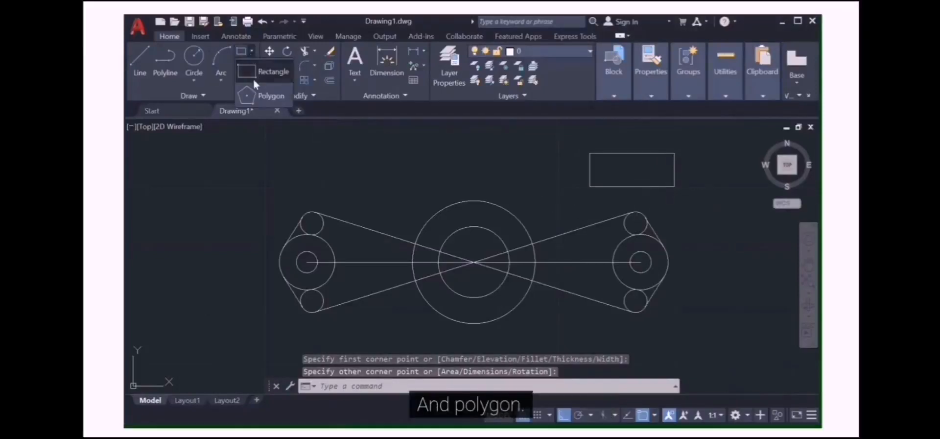
pyautogui.click(256, 97)
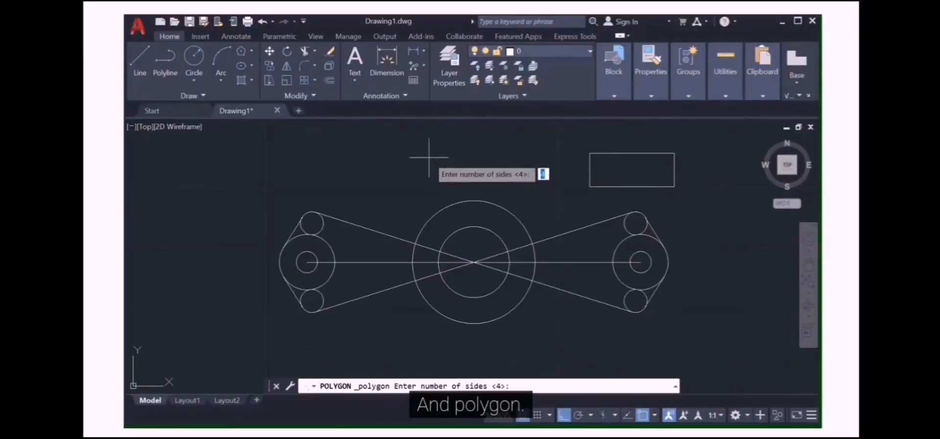
pyautogui.write('6')
pyautogui.press('Return')
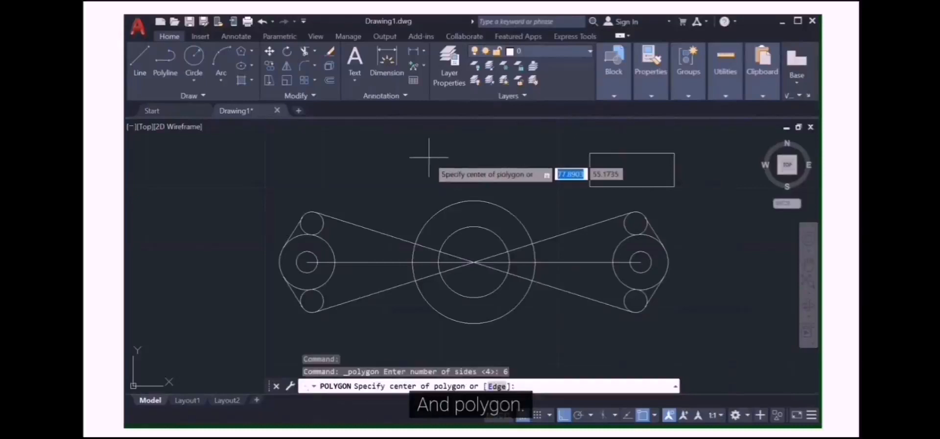
pyautogui.click(470, 149)
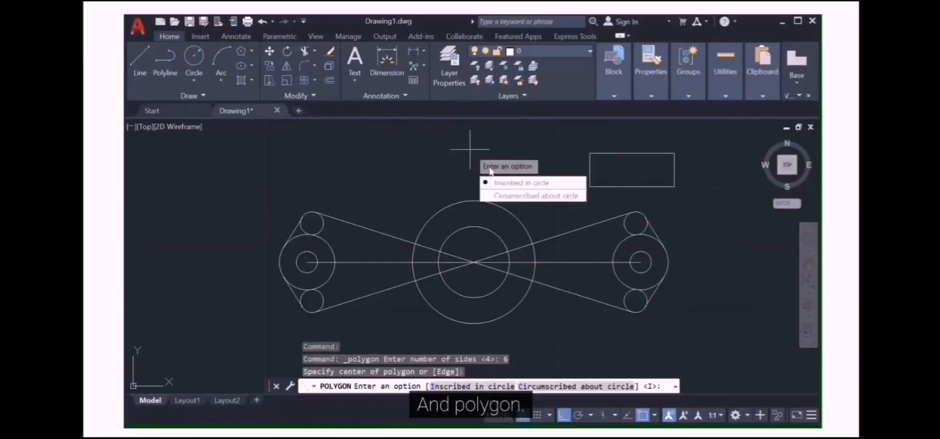
pyautogui.click(504, 196)
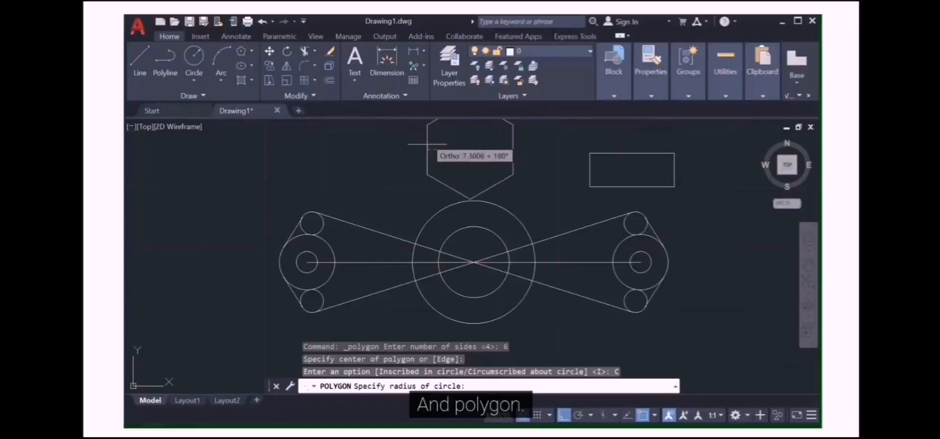
pyautogui.click(443, 163)
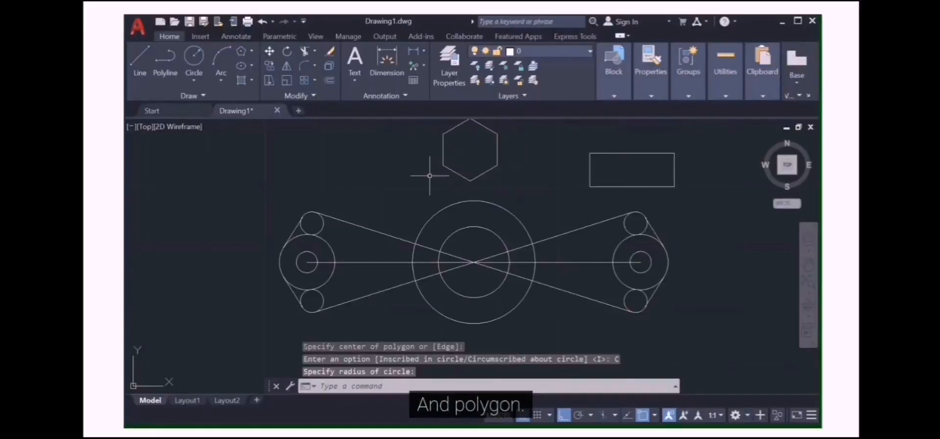
pyautogui.scroll(-2, 430, 175)
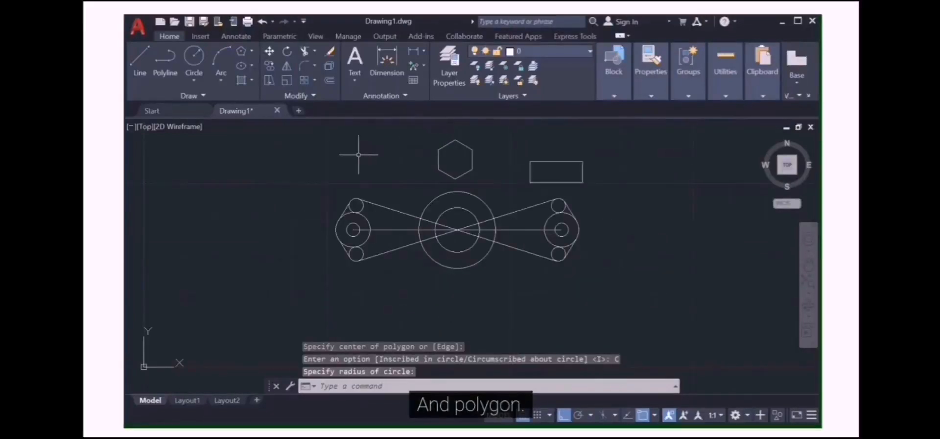
# Explode the hexagon into separate lines and select its two vertical sides individually
pyautogui.click(329, 67)
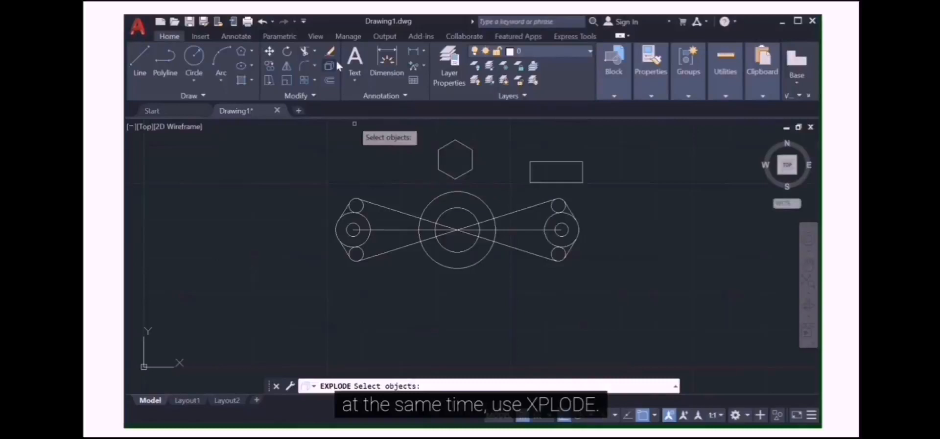
pyautogui.click(448, 144)
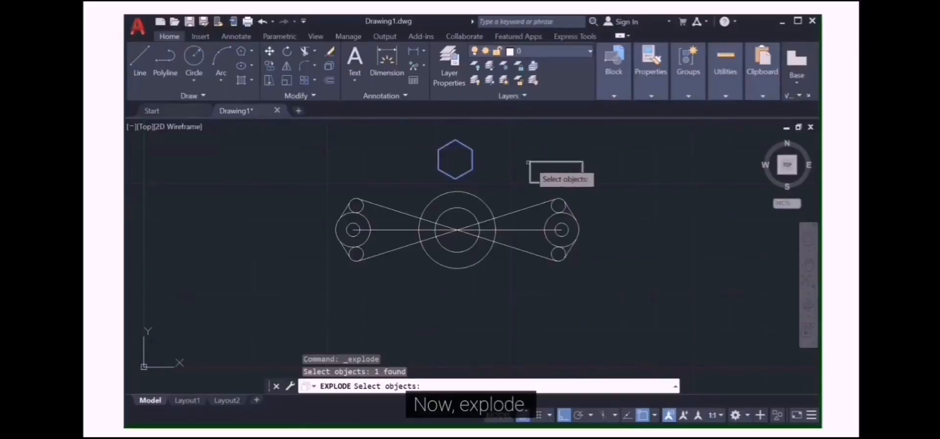
pyautogui.press('Return')
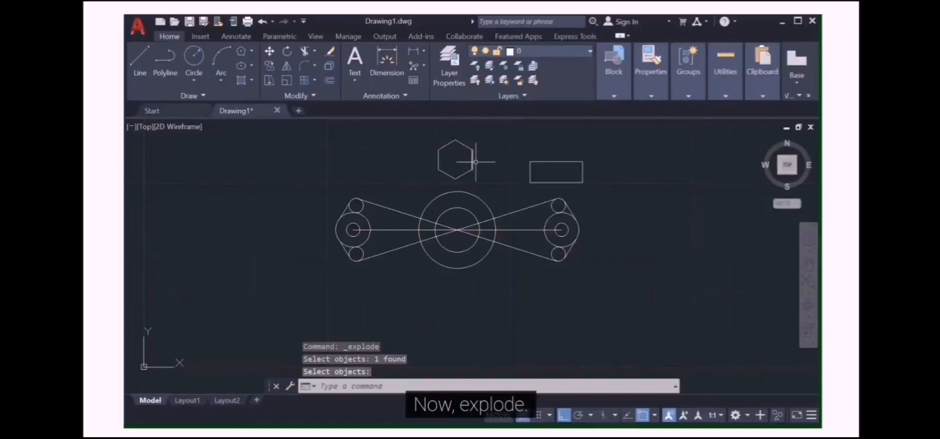
pyautogui.click(473, 162)
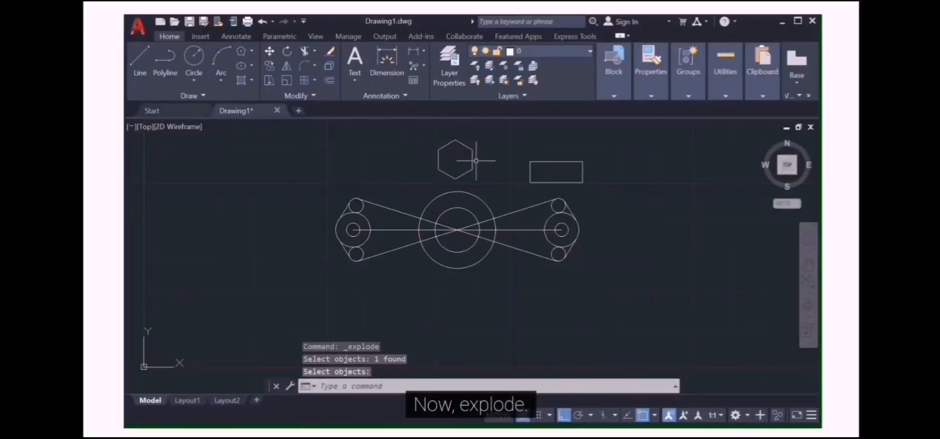
pyautogui.click(437, 164)
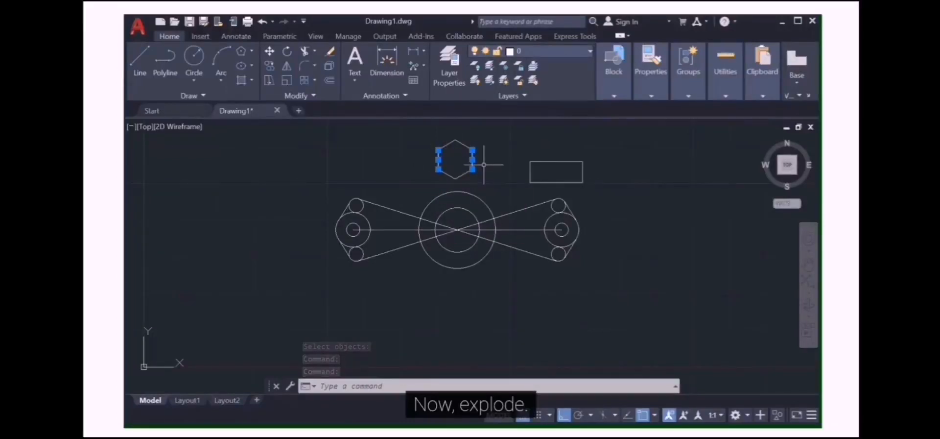
# Clear the hexagon selection and explode the rectangle above the right arm into separate lines
pyautogui.press('Escape')
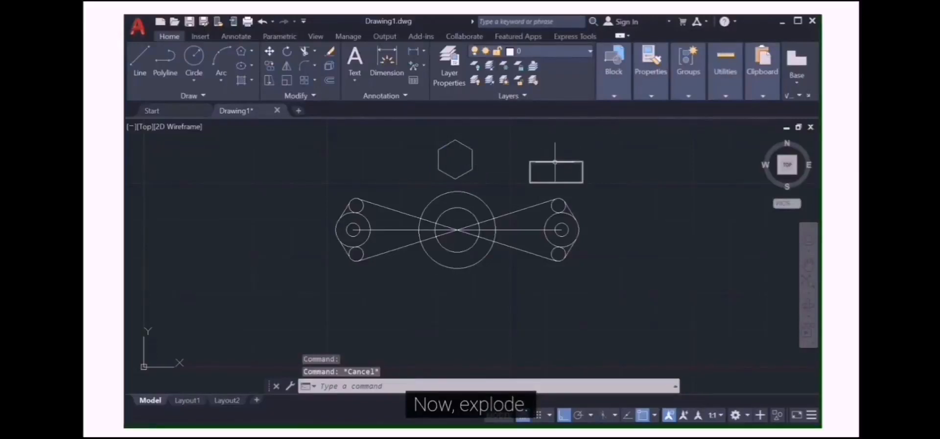
pyautogui.scroll(4, 555, 157)
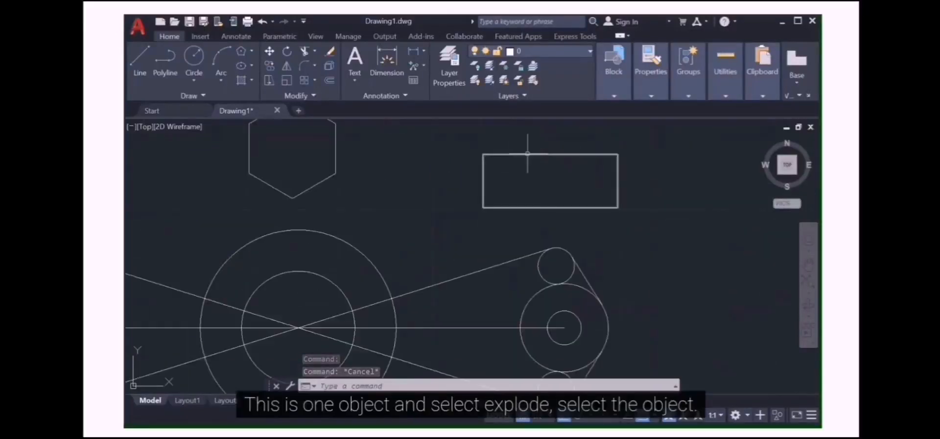
pyautogui.click(329, 65)
pyautogui.click(520, 155)
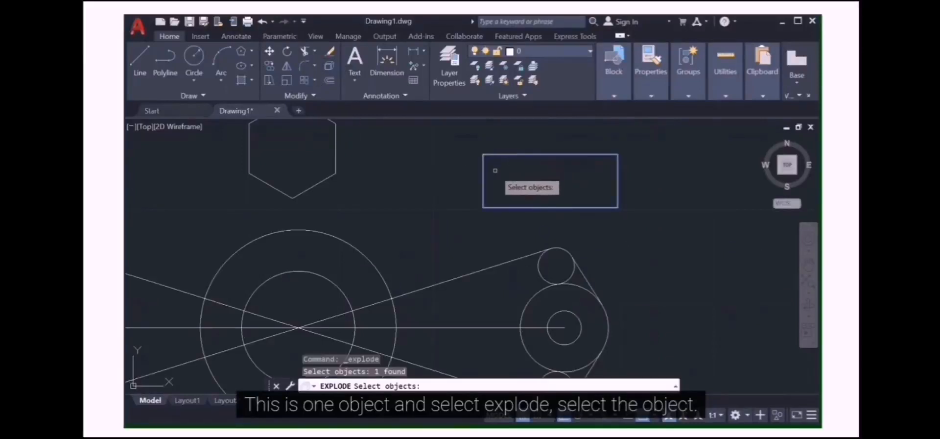
pyautogui.press('Return')
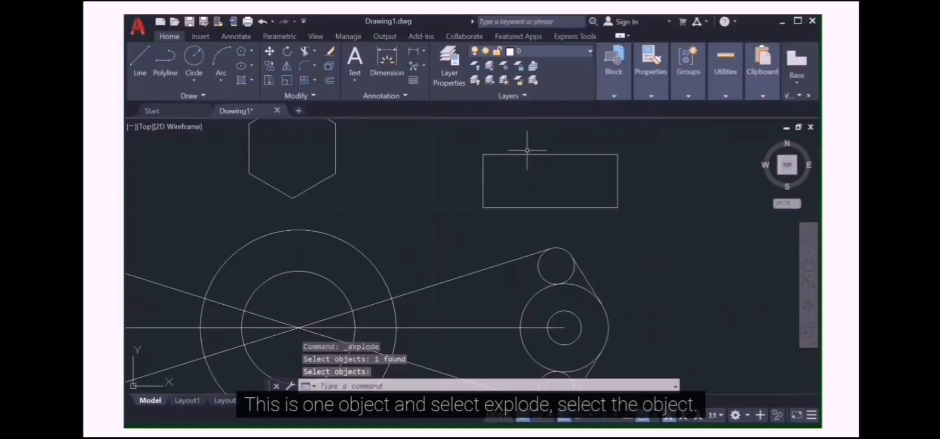
# Select only the exploded rectangle's top line and move it a short distance straight up by its midpoint grip
pyautogui.click(547, 155)
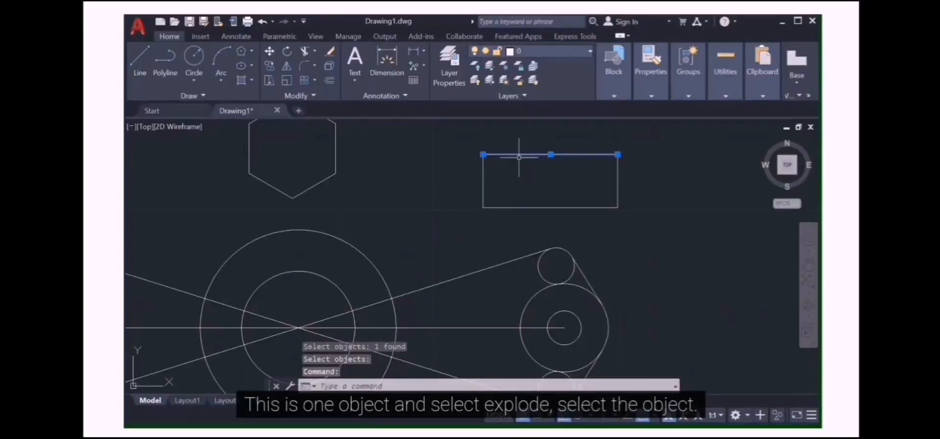
pyautogui.click(554, 156)
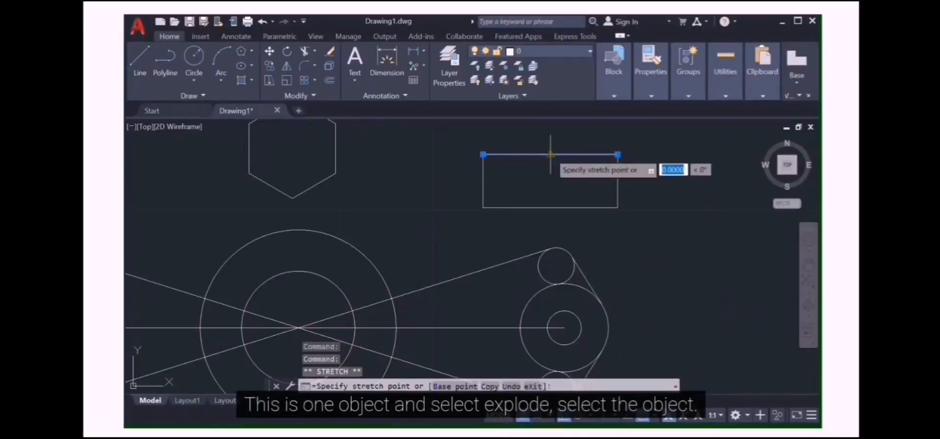
pyautogui.click(549, 133)
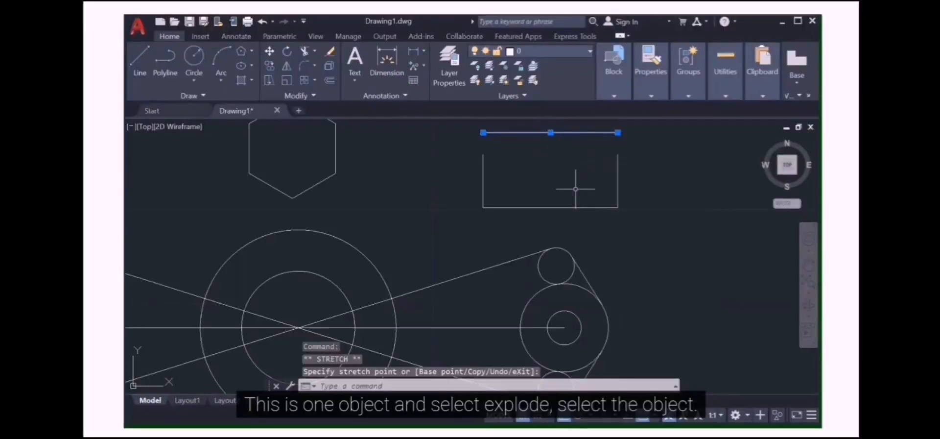
# Undo the grip move of the rectangle's top line
pyautogui.scroll(-2, 576, 188)
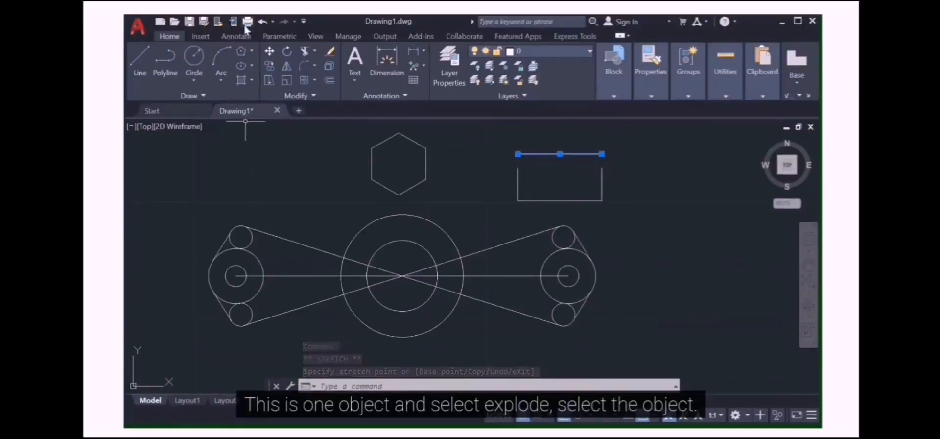
pyautogui.click(261, 23)
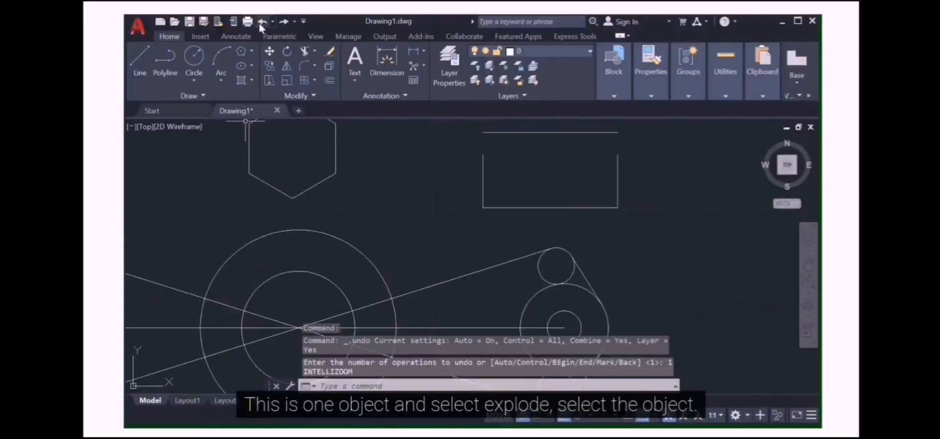
pyautogui.click(261, 23)
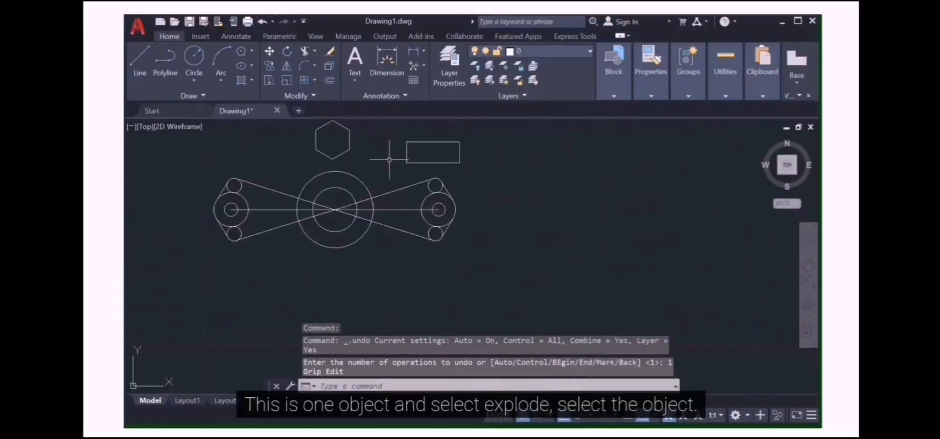
# Start the XPLODE command for exploding objects while changing their properties
pyautogui.scroll(-2, 390, 160)
pyautogui.click(404, 385)
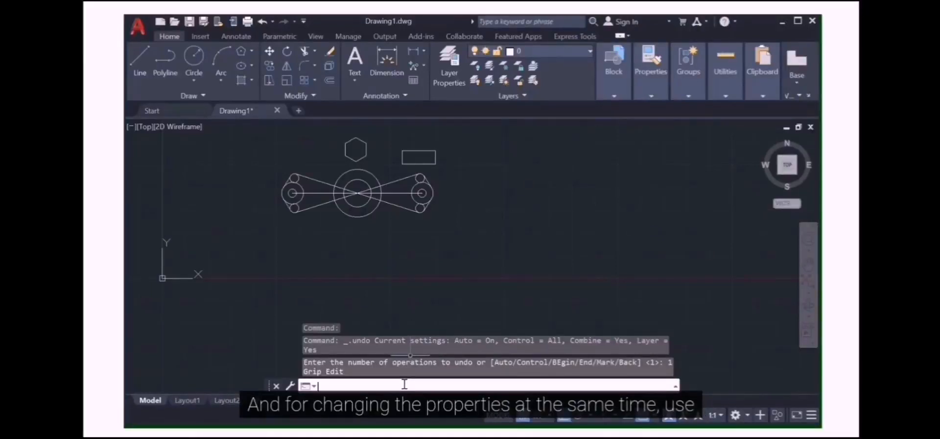
pyautogui.write('XPLOd')
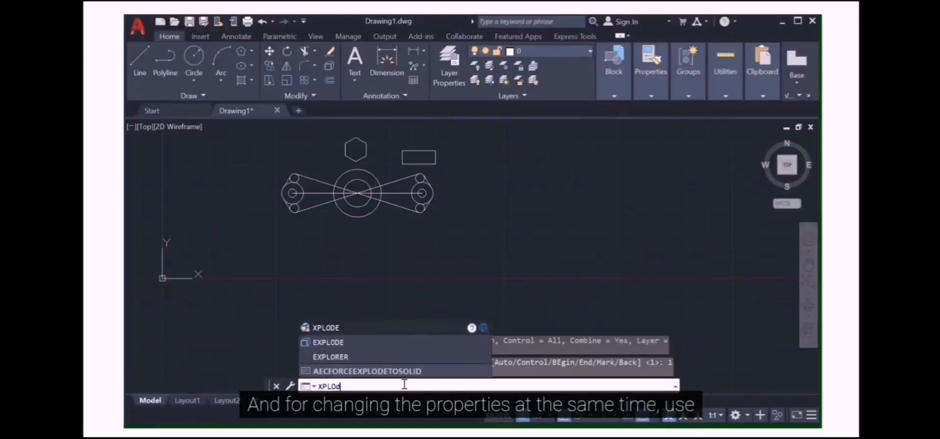
pyautogui.press('Return')
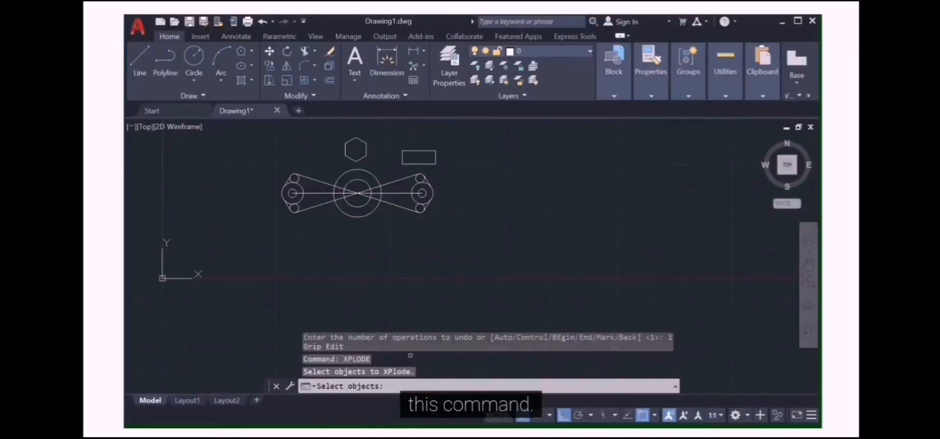